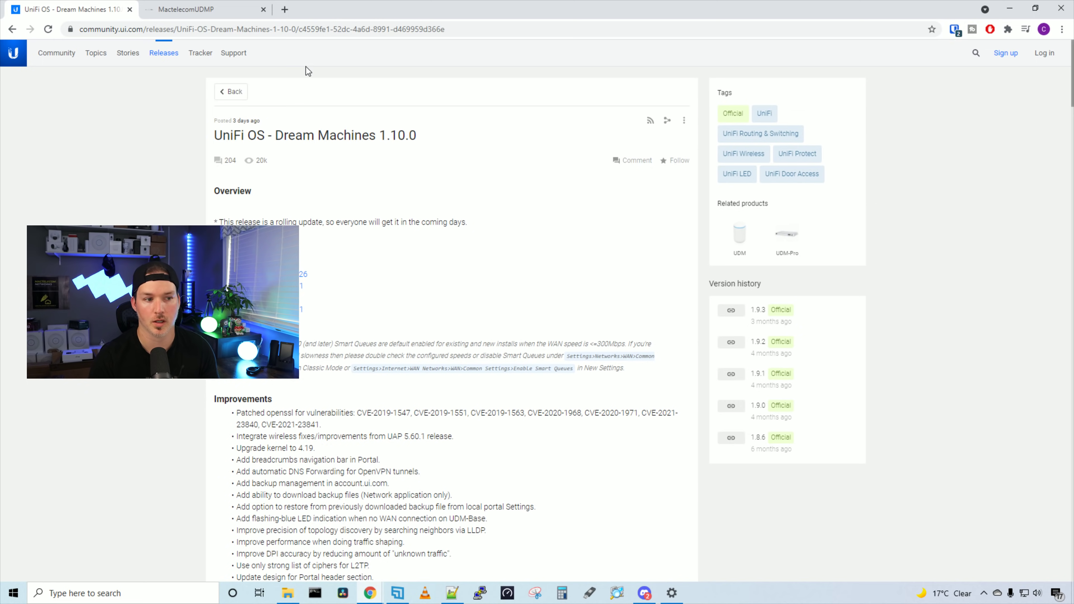
- Turn on SSH in the console's System Settings > Advanced and set an SSH password
click(237, 8)
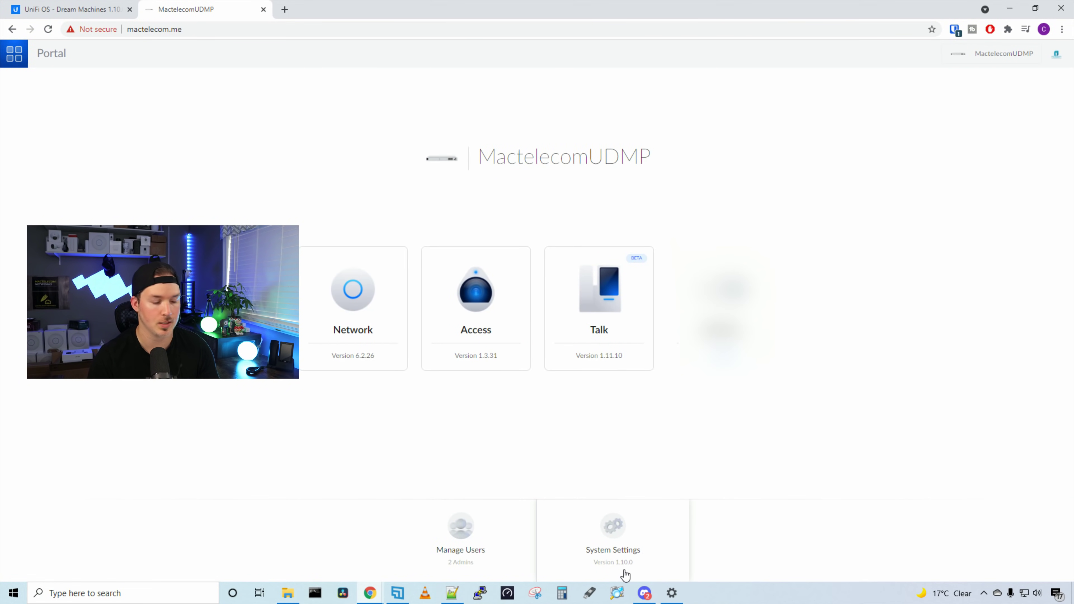
click(632, 563)
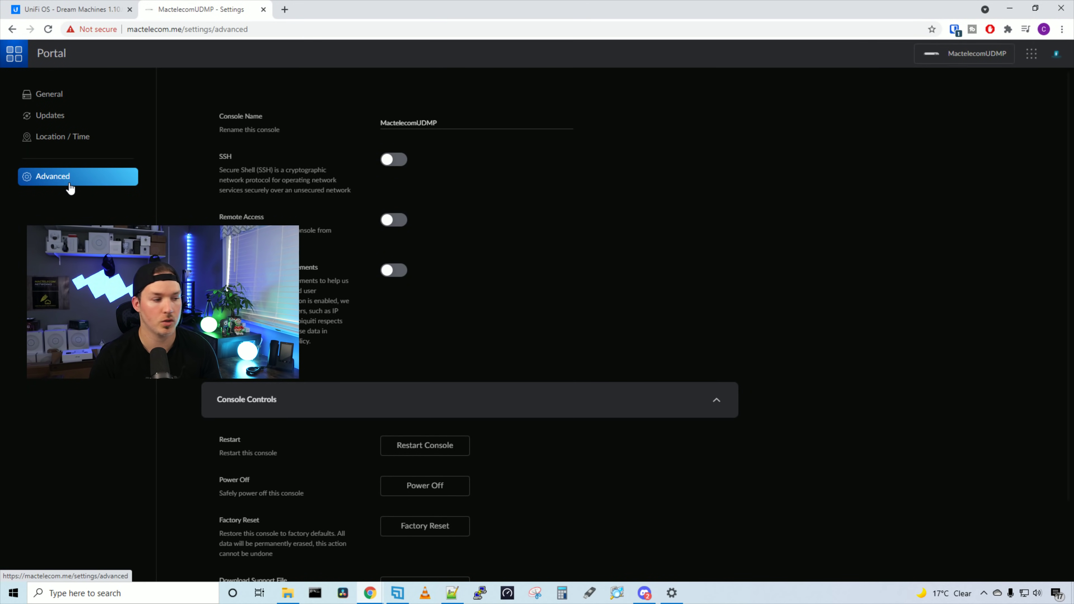
click(402, 168)
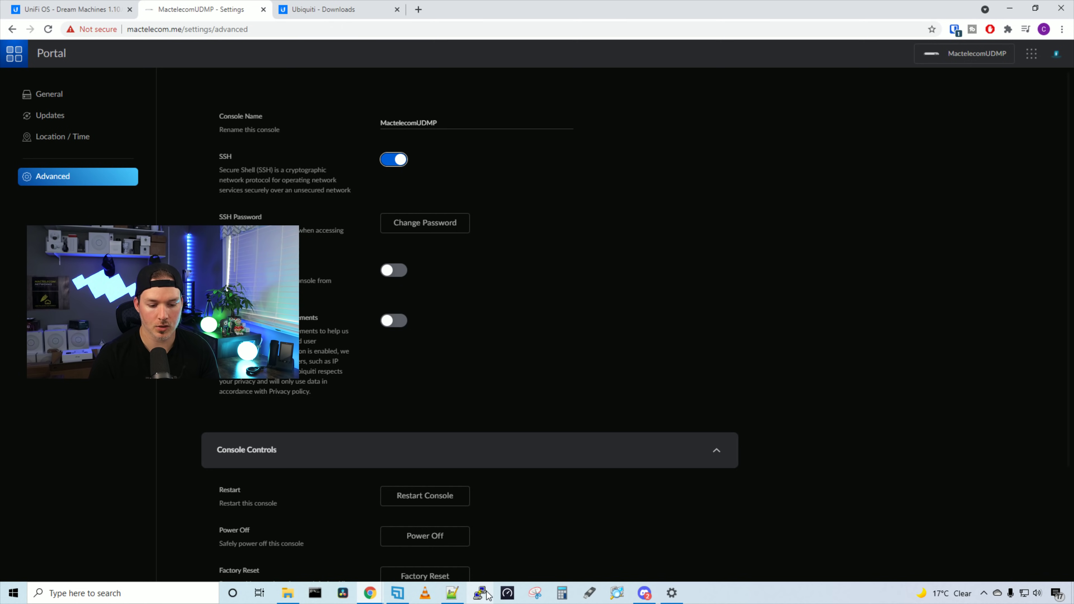
- Open a PuTTY SSH session to 192.168.10.1 and log in as root
click(482, 594)
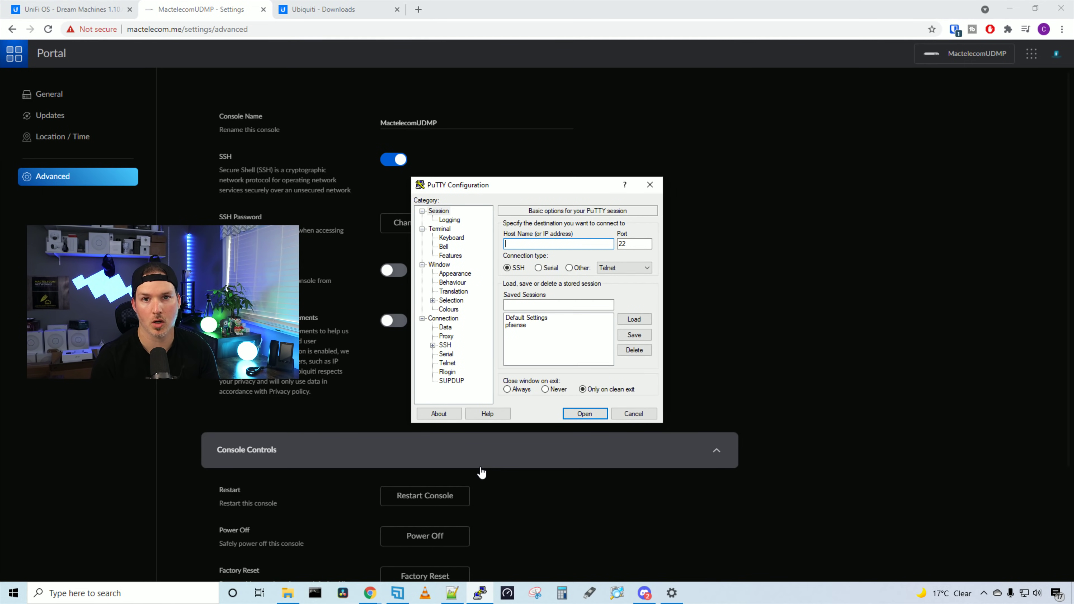
text(192.168.10.1)
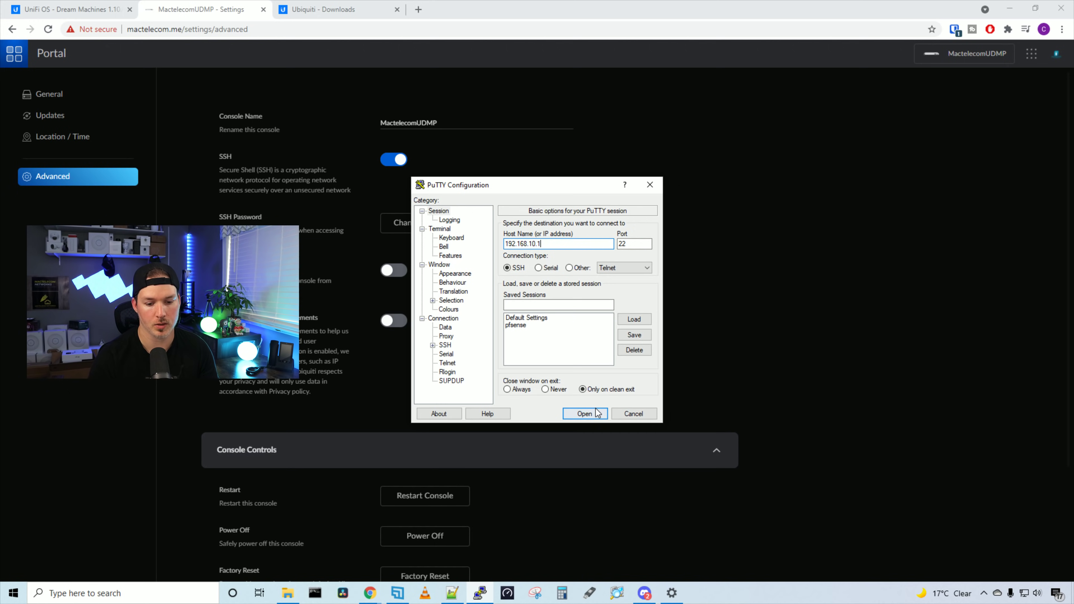
click(586, 413)
text(root)
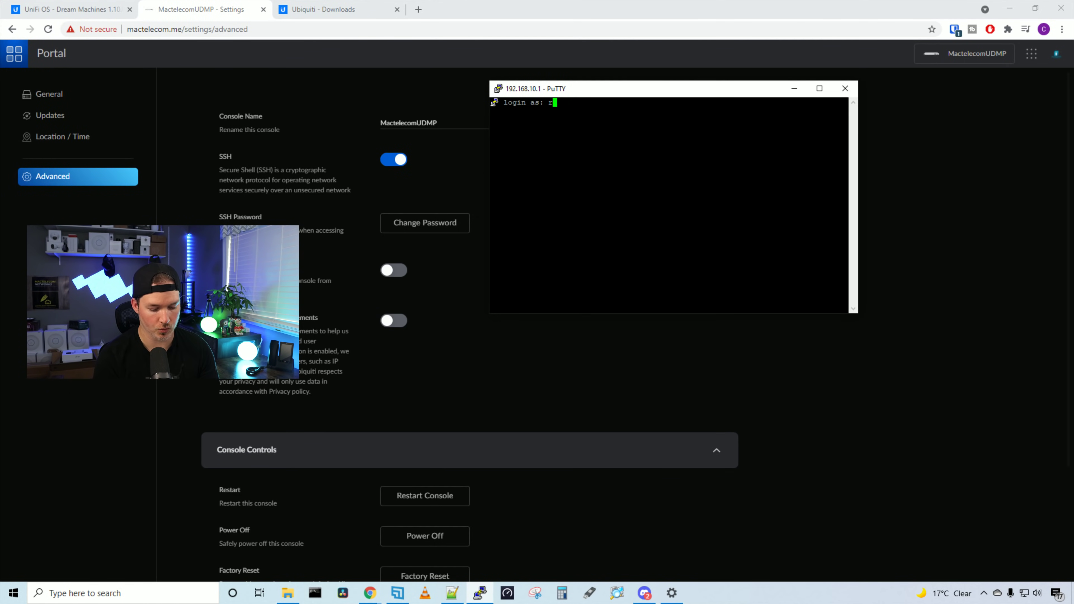
key(Return)
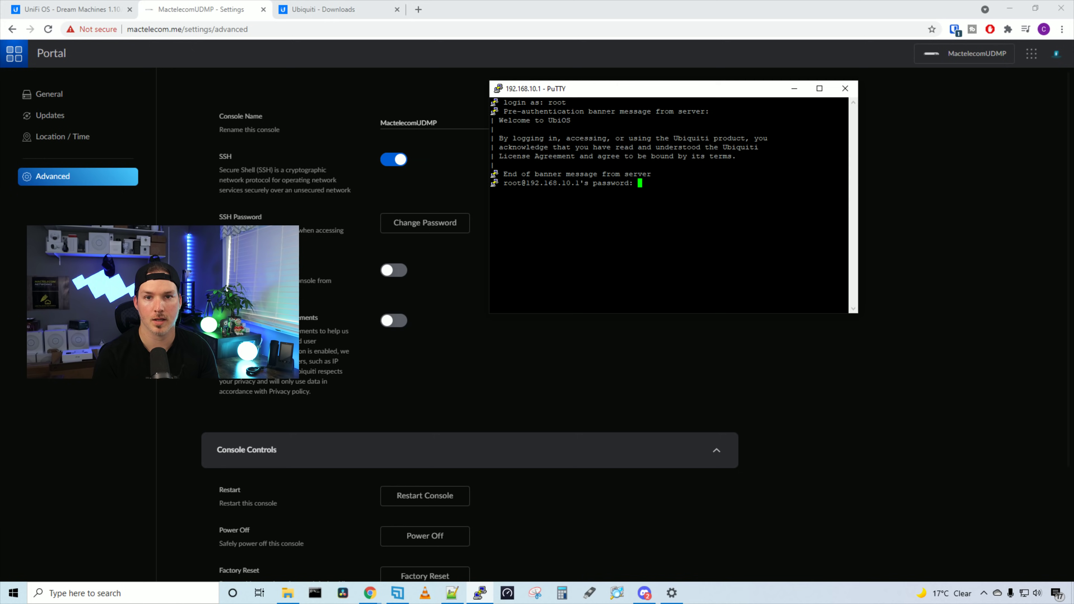
key(Return)
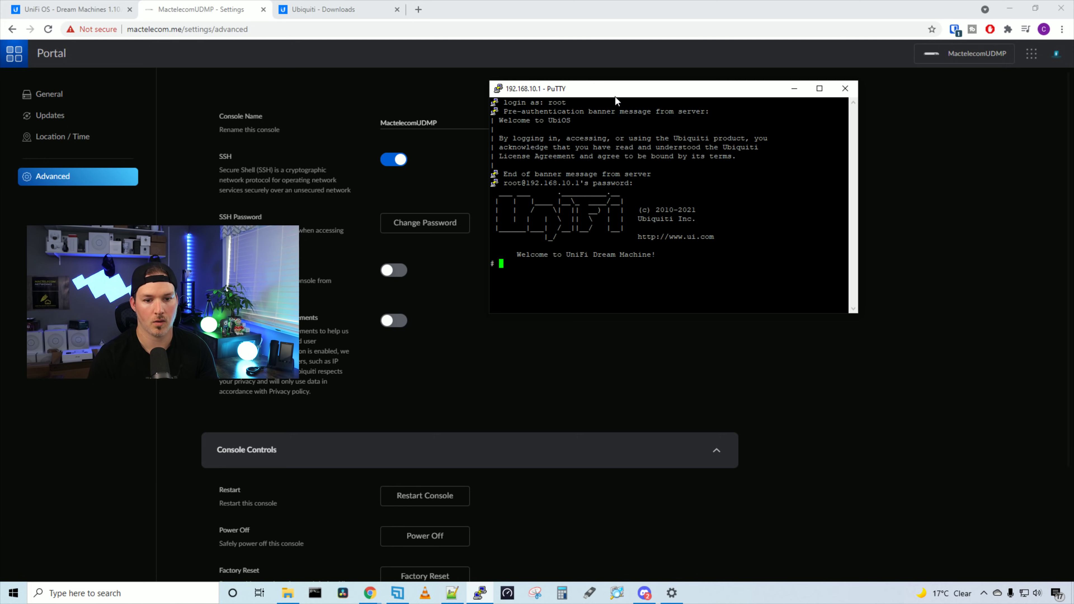
- Move and enlarge the terminal window, then type ubnt-upgrade at the root prompt
drag(613, 96, 567, 82)
drag(812, 299, 1018, 452)
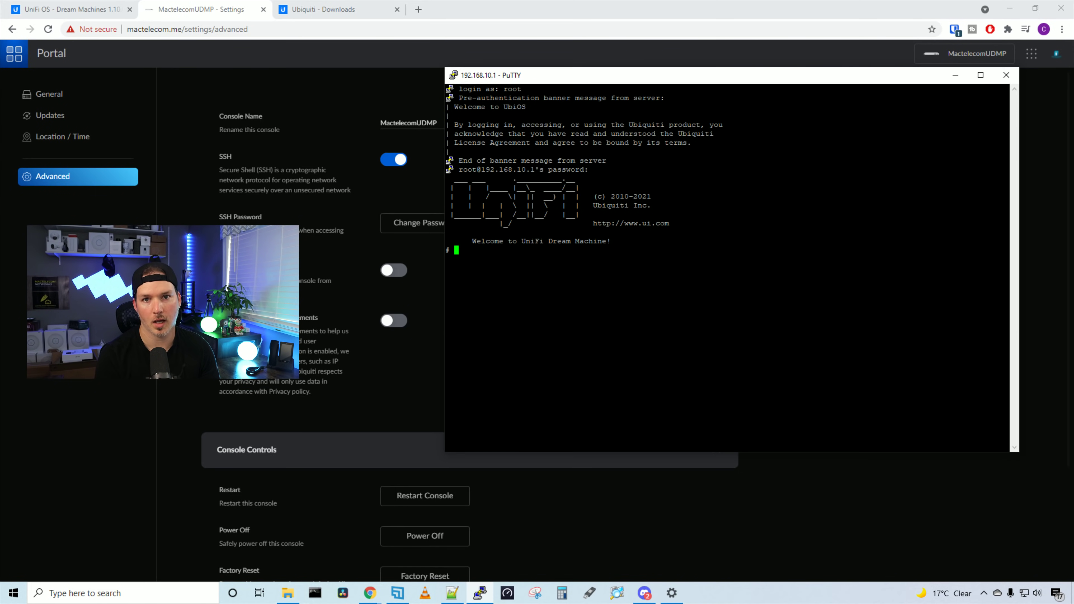
text(ubnt-)
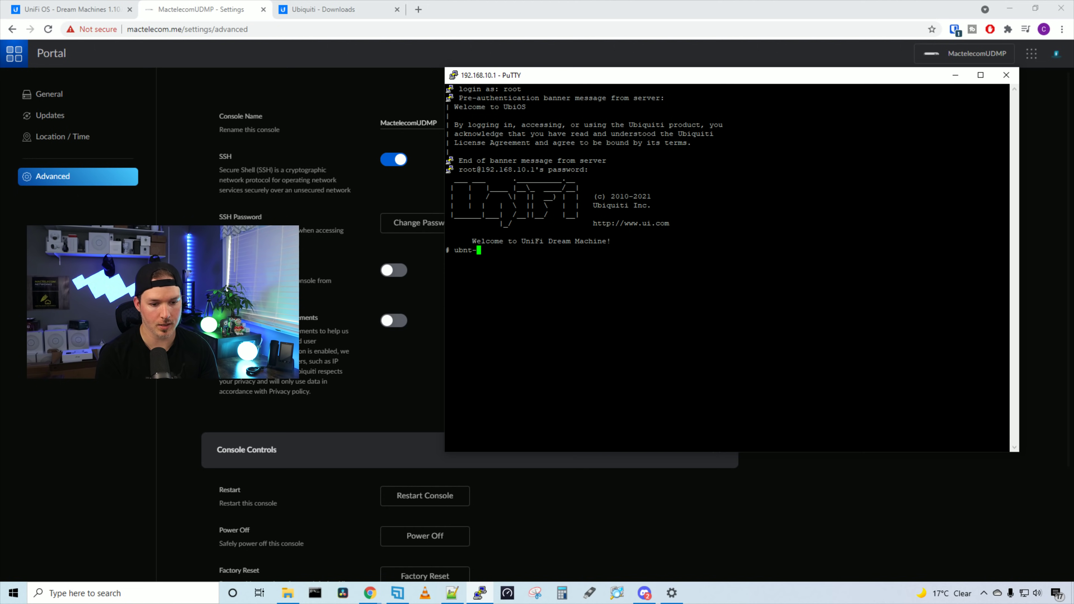
text(upgrade)
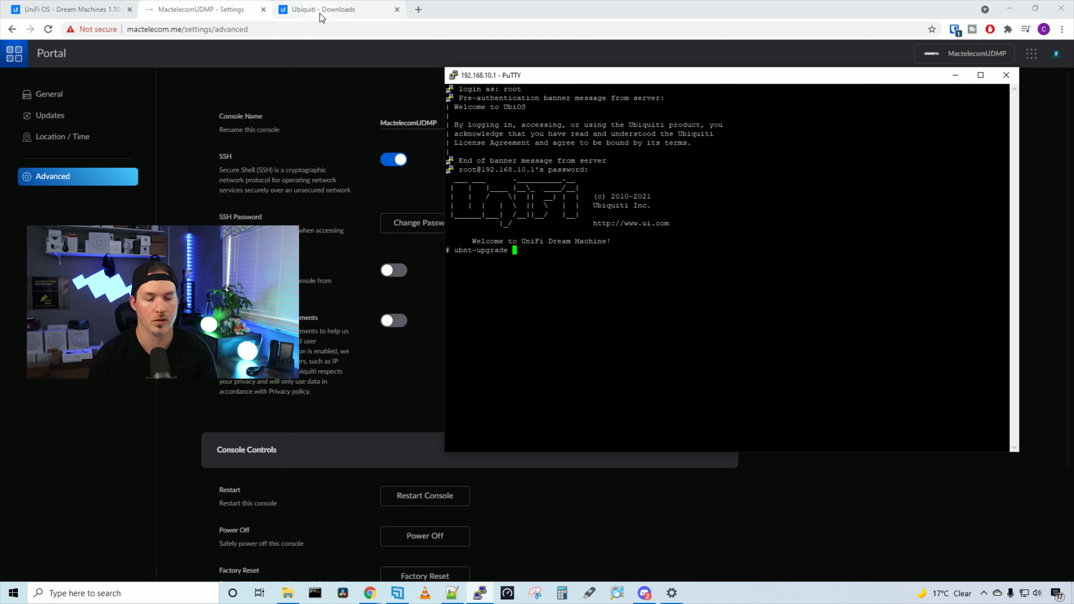
- Accept the EULA, copy the Dream Machine Pro 1.10.0 firmware URL, and paste it after ubnt-upgrade
click(326, 15)
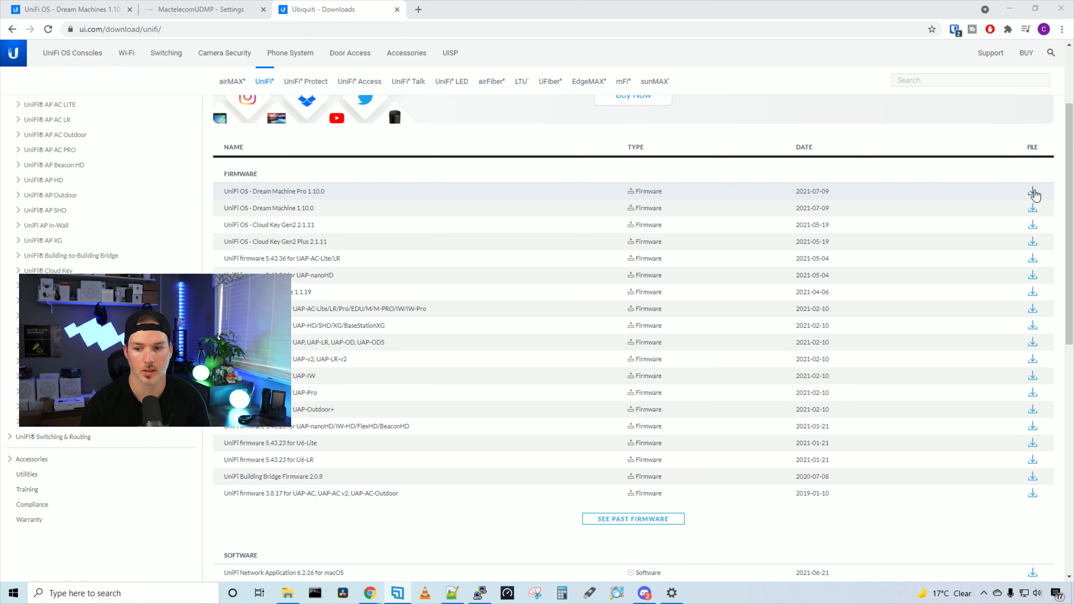
click(1032, 198)
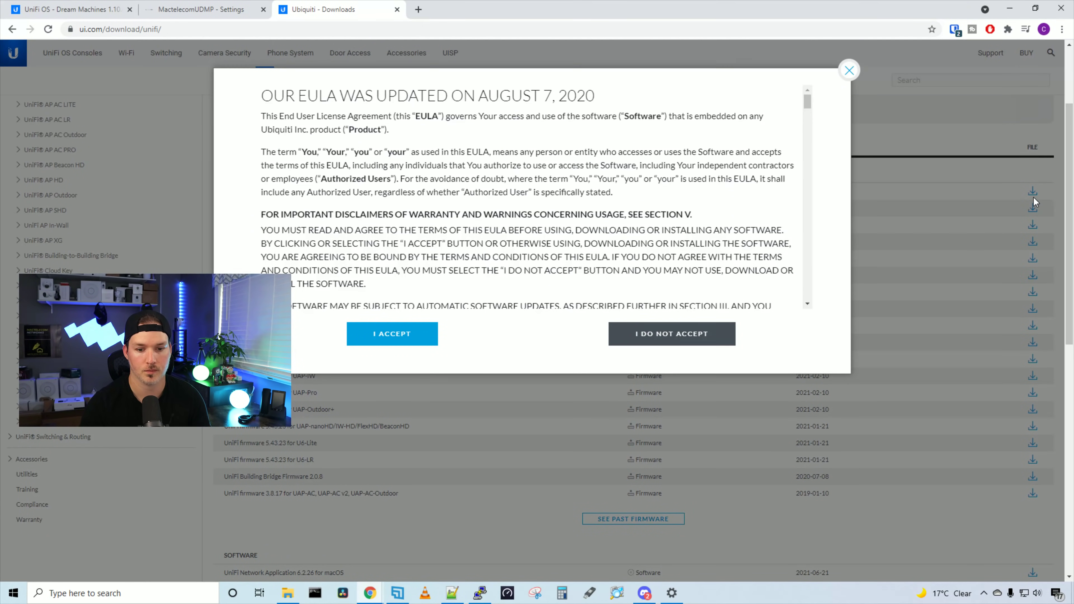
click(431, 337)
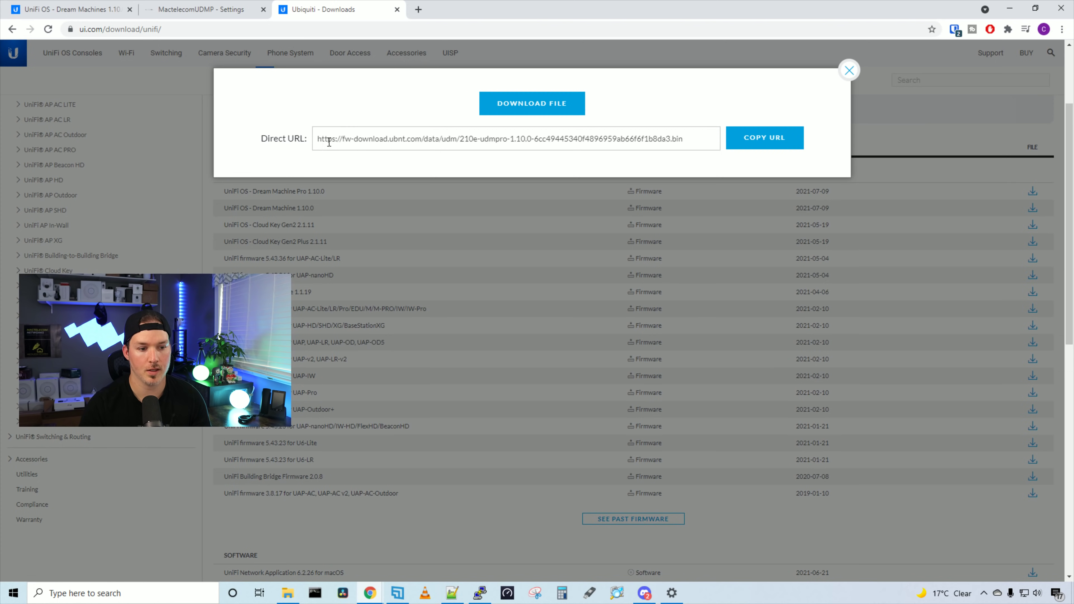
click(756, 139)
click(480, 593)
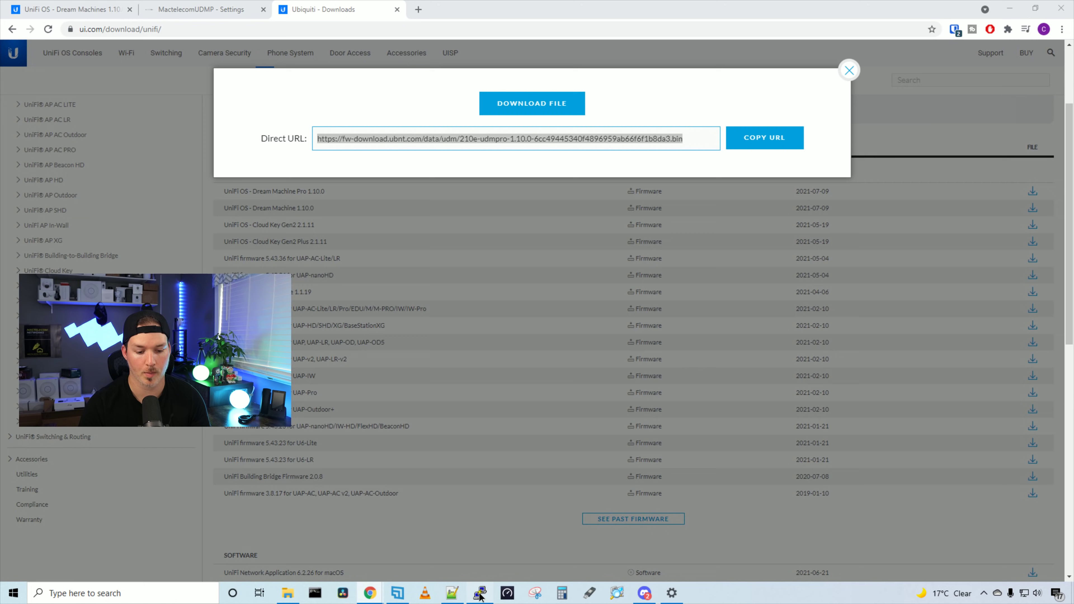
key(shift+Insert)
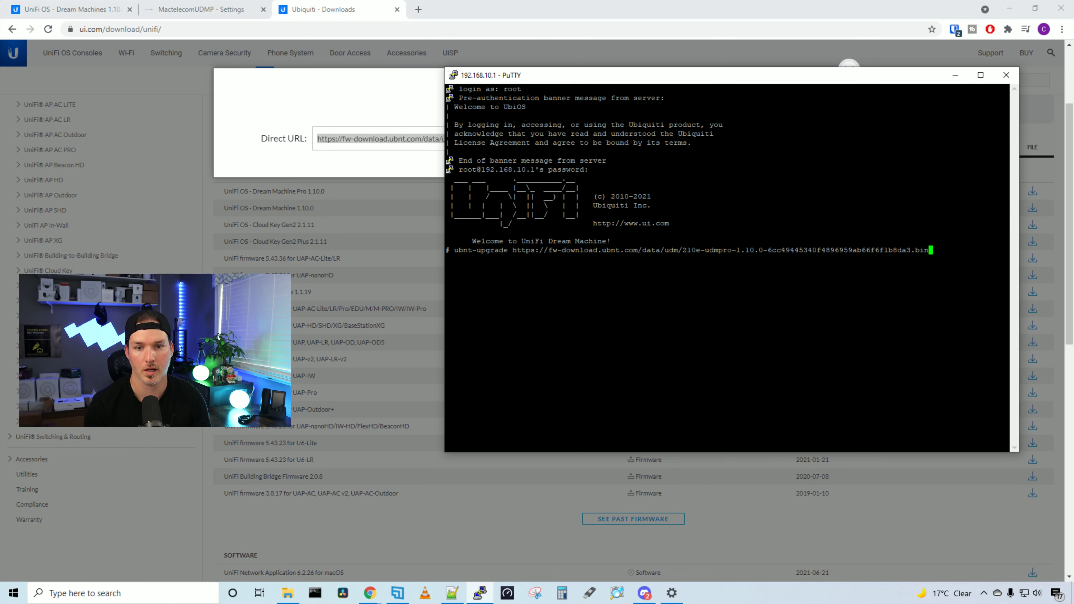
- Switch SSH off in the MactelecomUDMP console settings, then go back to the 1.10.0 release notes tab
click(442, 5)
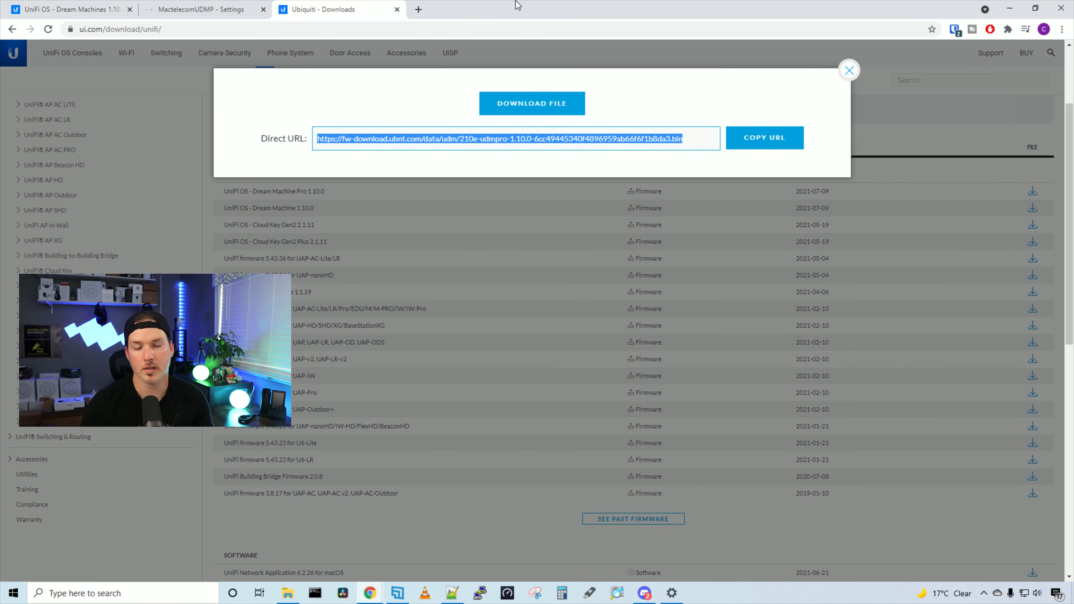
click(228, 6)
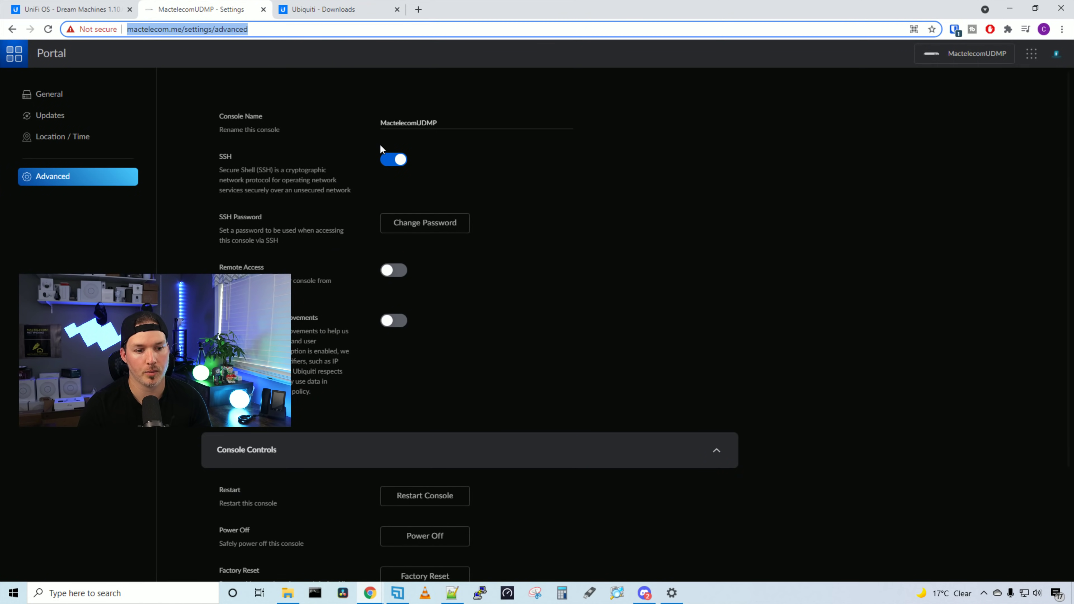
click(387, 163)
click(387, 162)
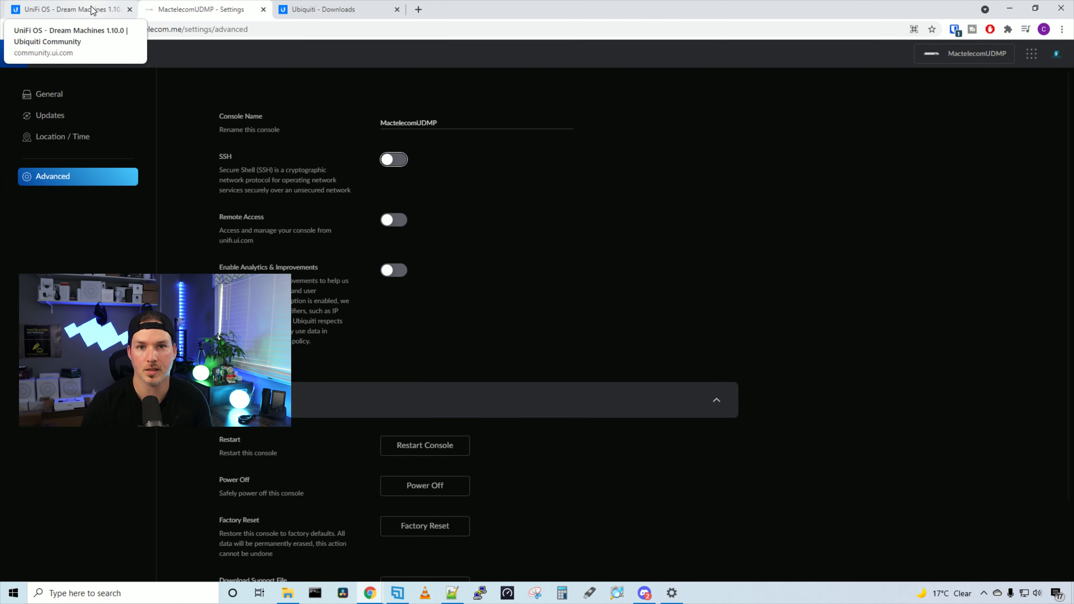
click(92, 10)
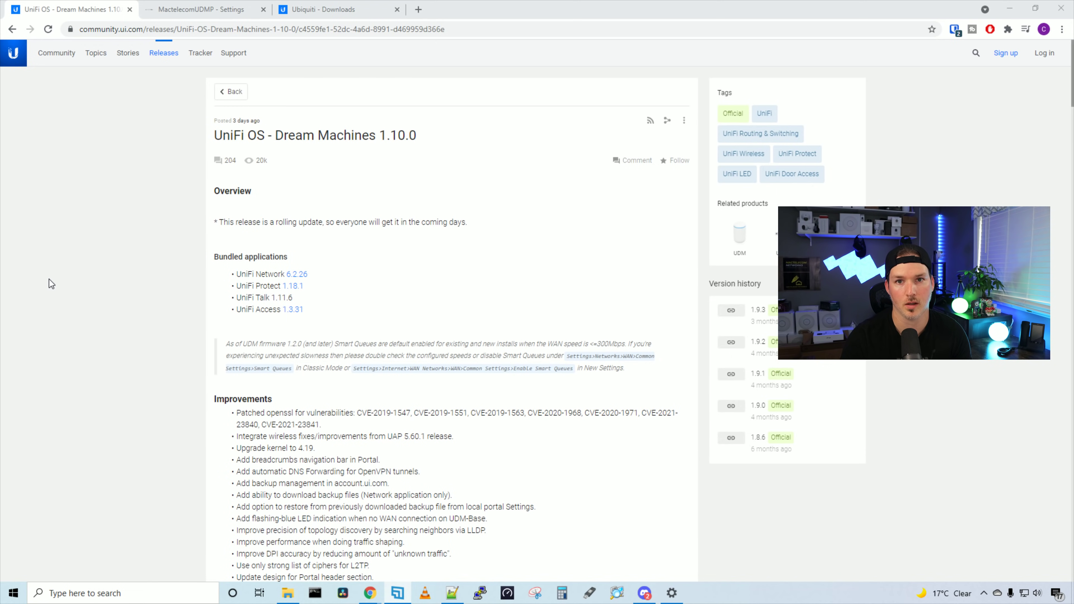
- Scroll past the Smart Queues note to Improvements and zoom the release notes page in
scroll(48, 282, down, 1)
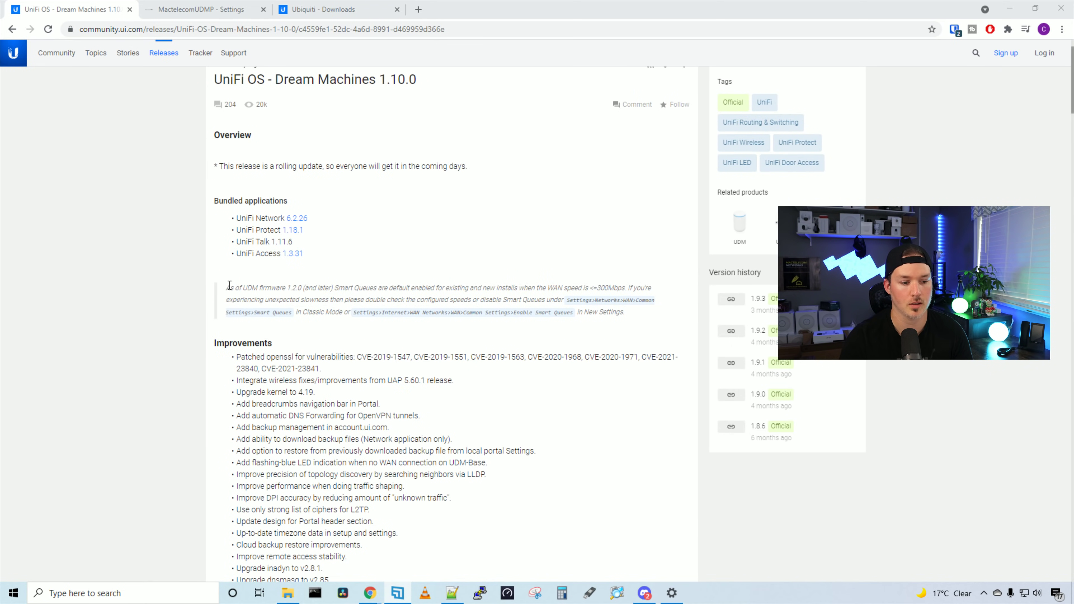
drag(228, 288, 632, 299)
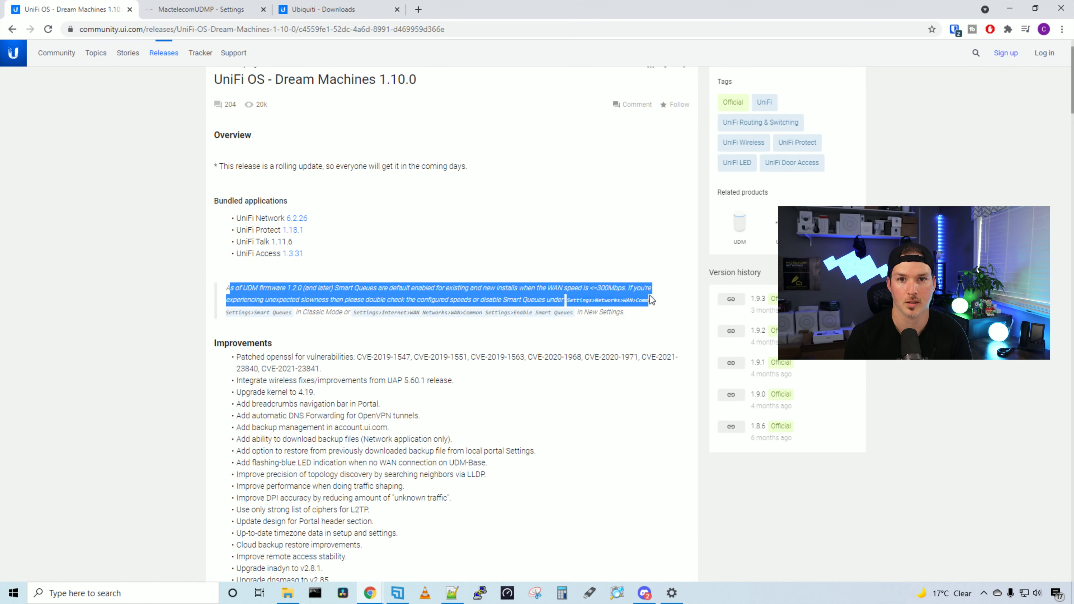
click(665, 284)
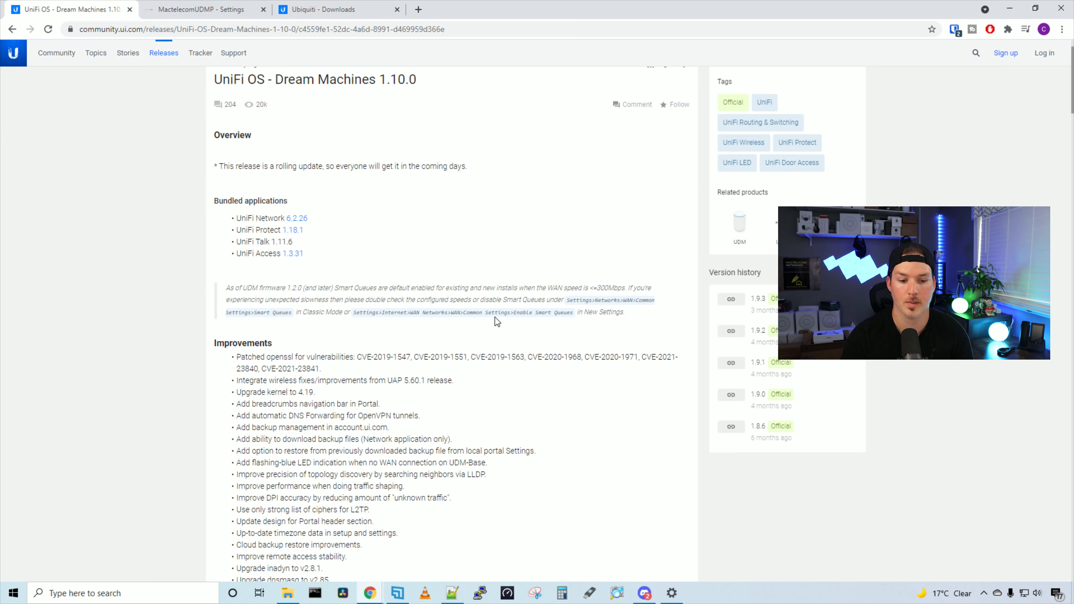
scroll(526, 317, down, 1)
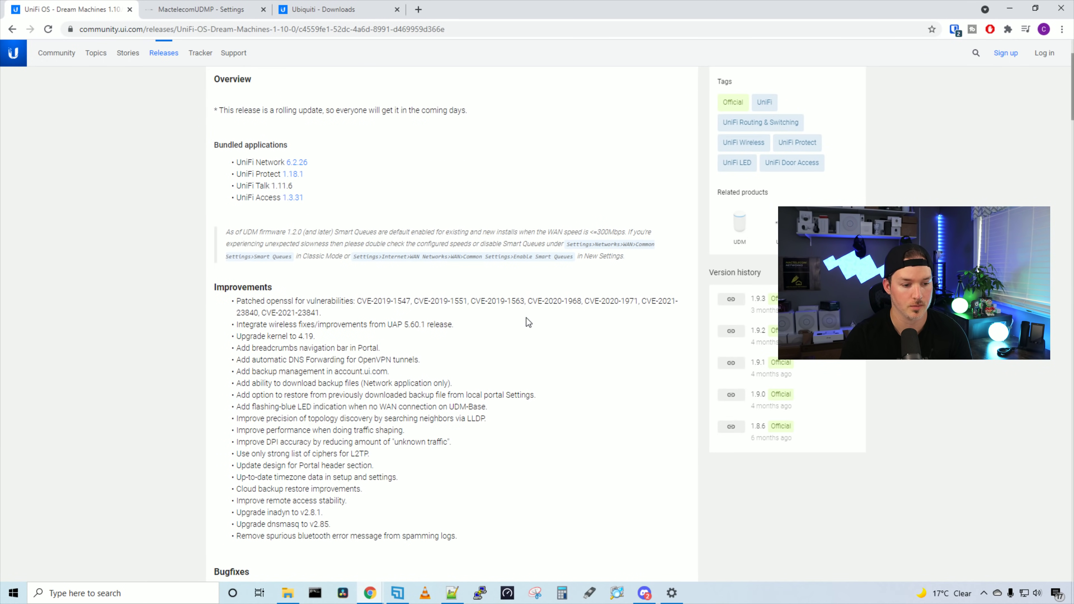
key(ctrl+plus)
key(ctrl+plus)
key(ctrl+plus)
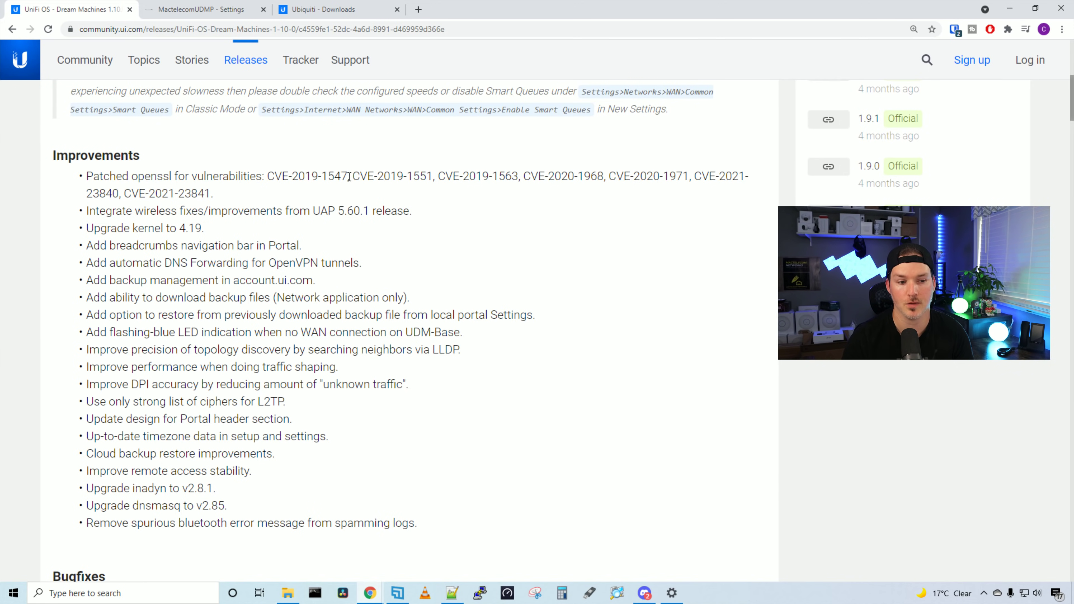
- Scroll through the 1.10.0 Improvements list until the Bugfixes heading comes into view
scroll(347, 193, up, 1)
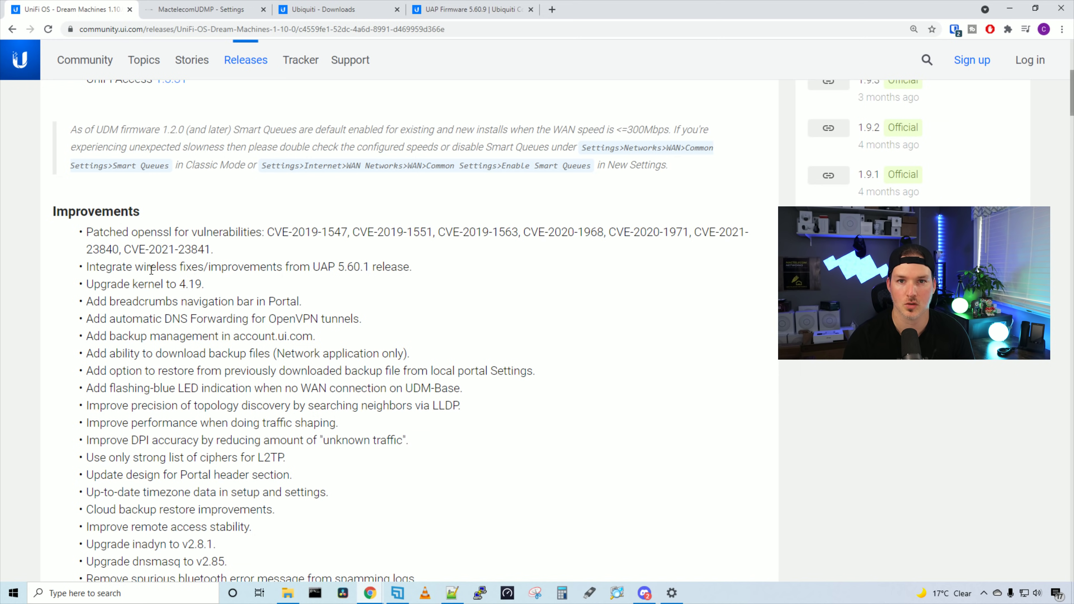
scroll(151, 269, down, 1)
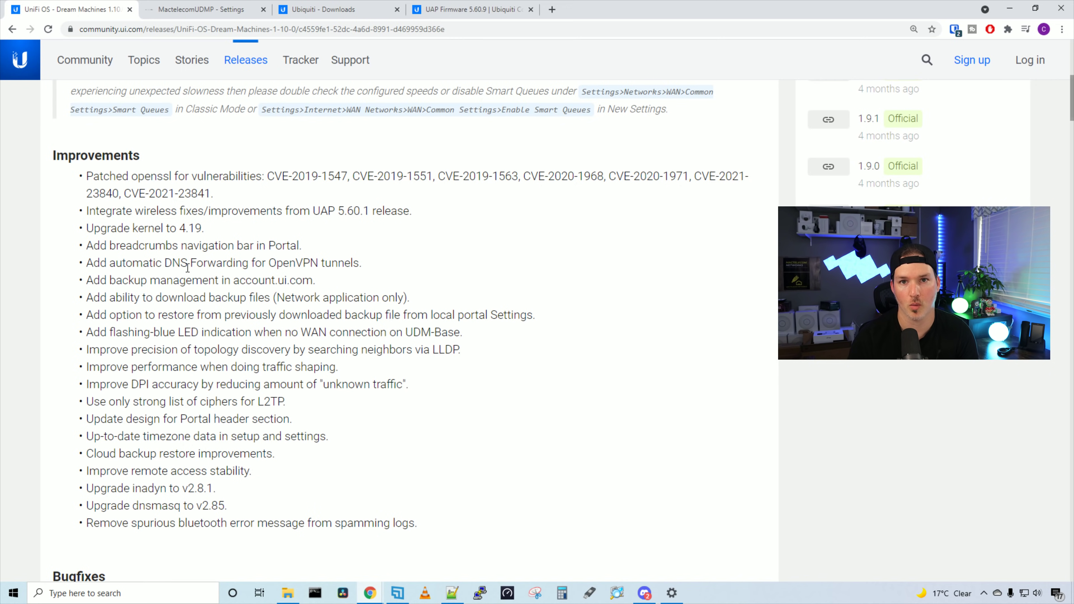
scroll(189, 267, down, 2)
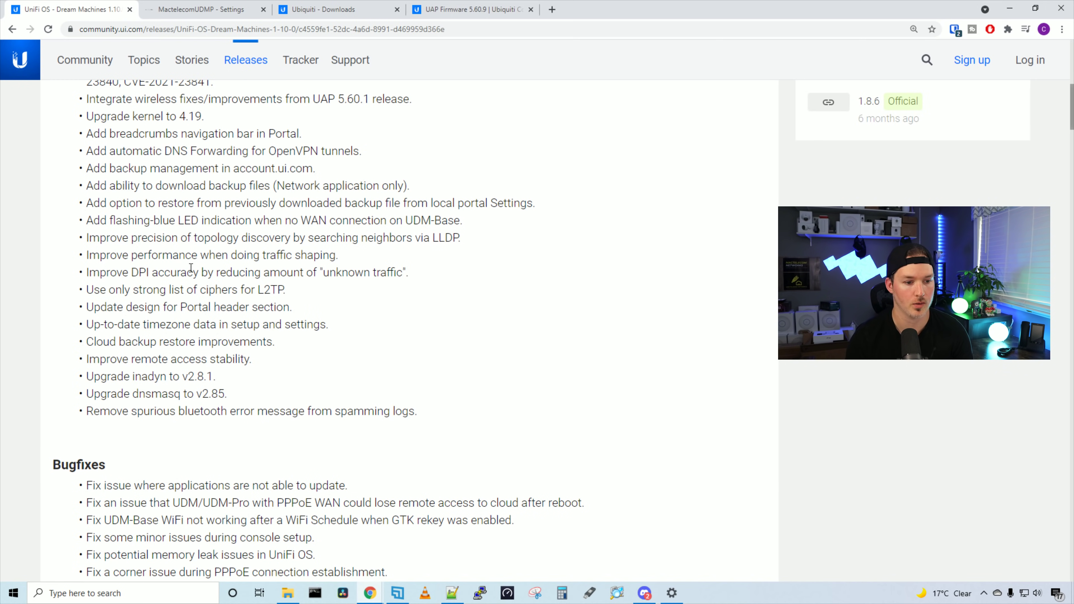
scroll(191, 267, down, 1)
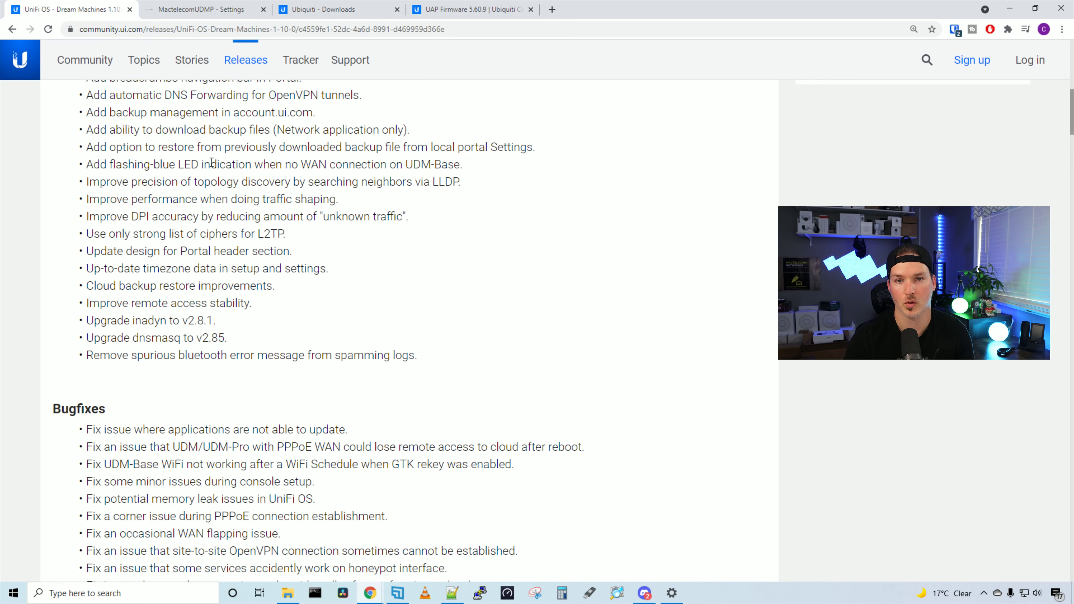
scroll(192, 150, down, 1)
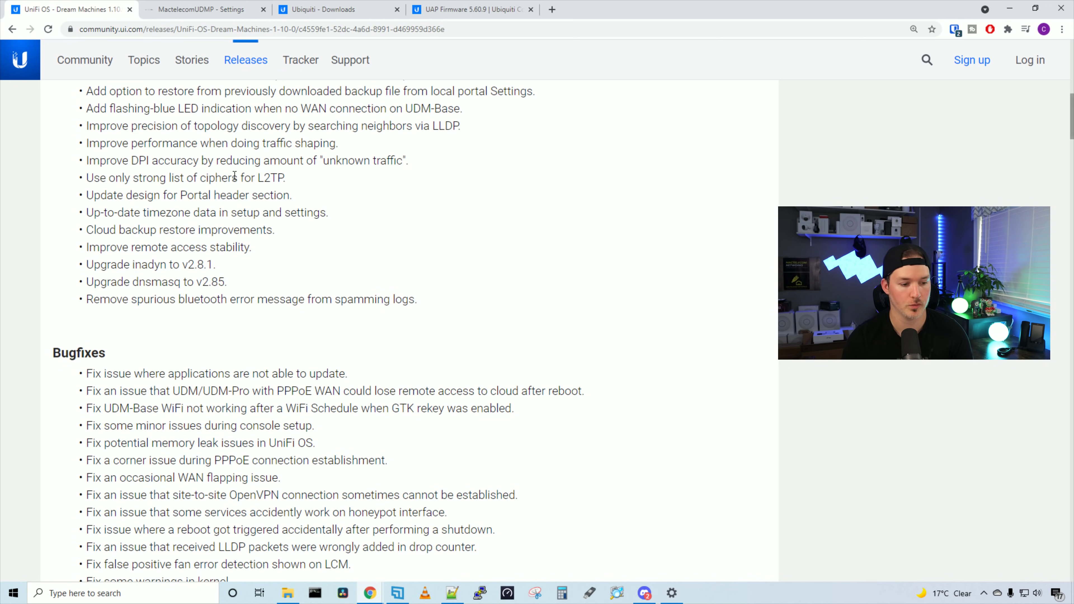
- Highlight the occasional WAN flapping fix, then scroll on to Known issues and manual upgrade instructions
scroll(193, 252, down, 5)
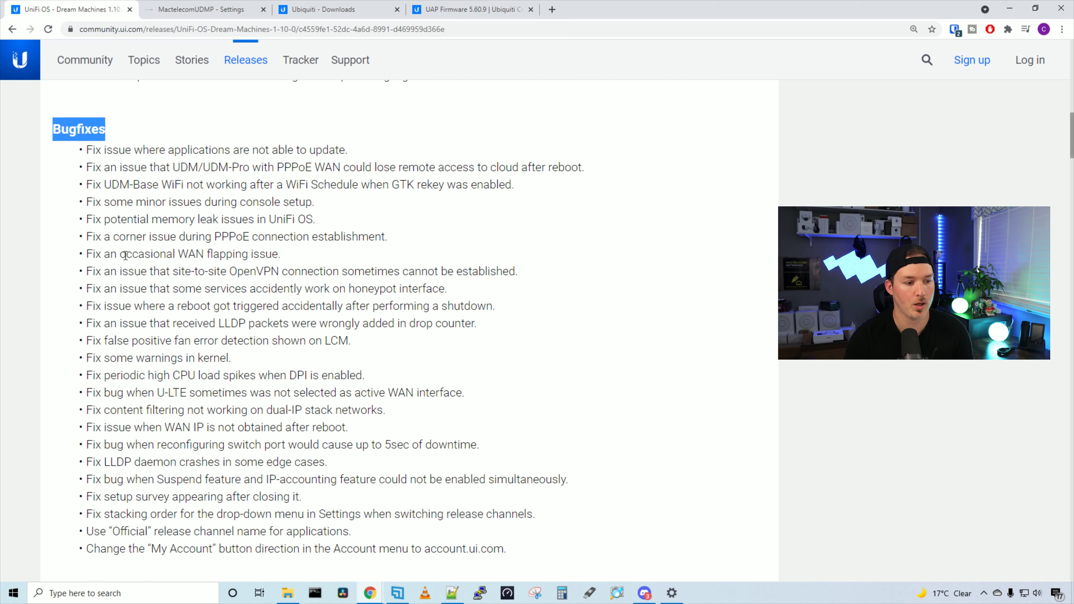
drag(87, 254, 154, 254)
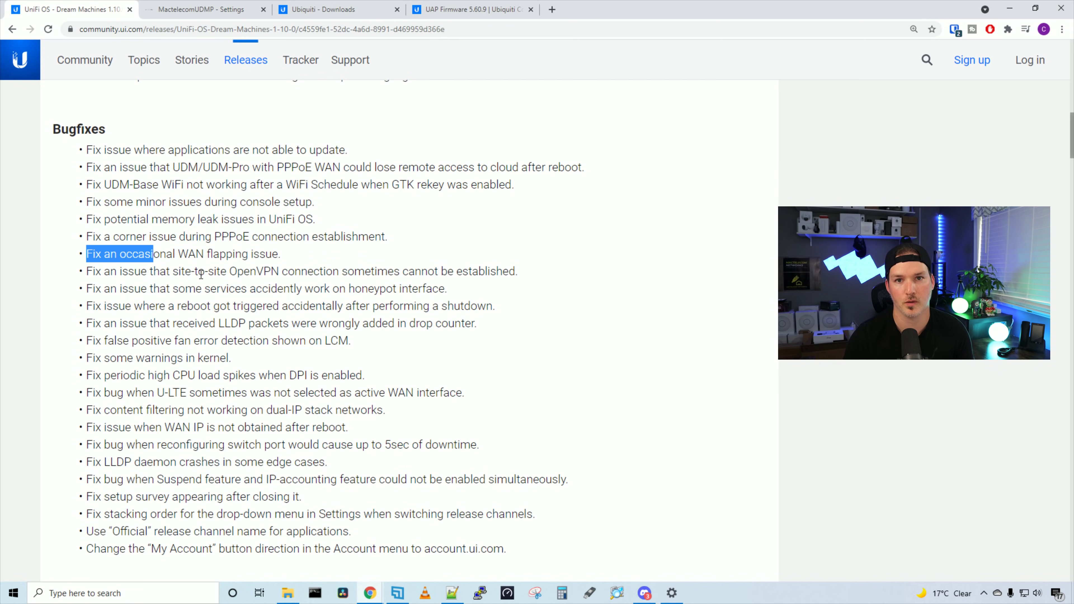
scroll(165, 304, down, 5)
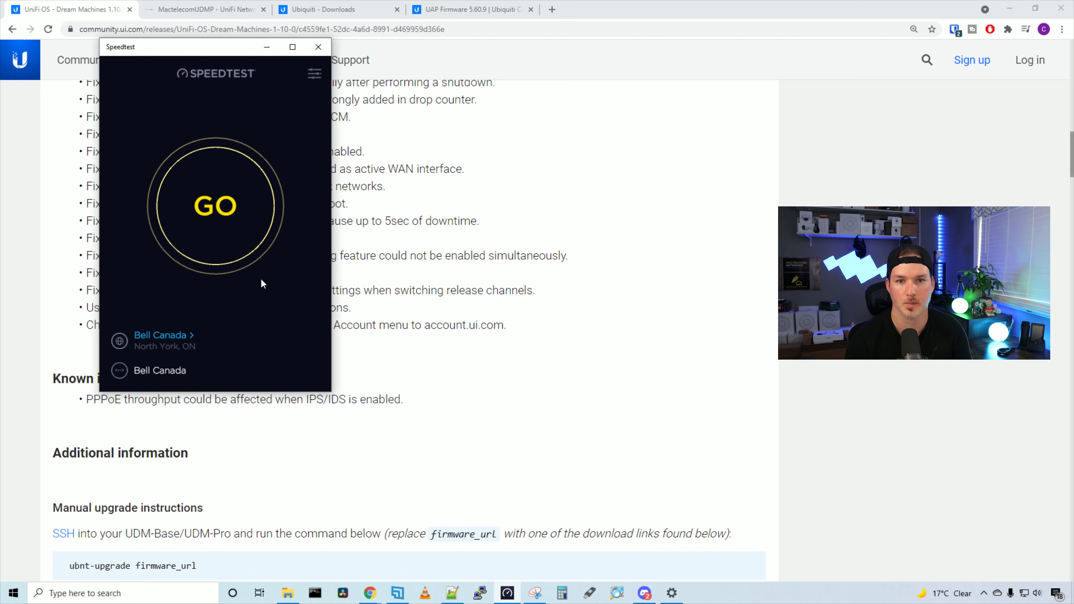
- Run the speed test twice (about 551 Mbps down, 621 Mbps up, 2 ms ping), then return to the browser
click(235, 227)
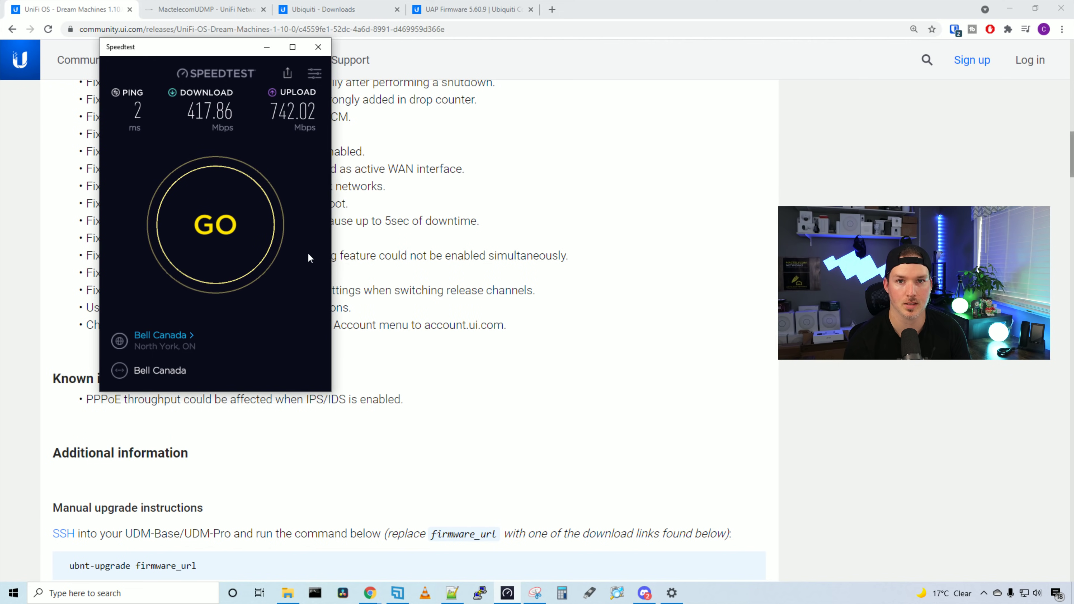
drag(331, 234, 343, 226)
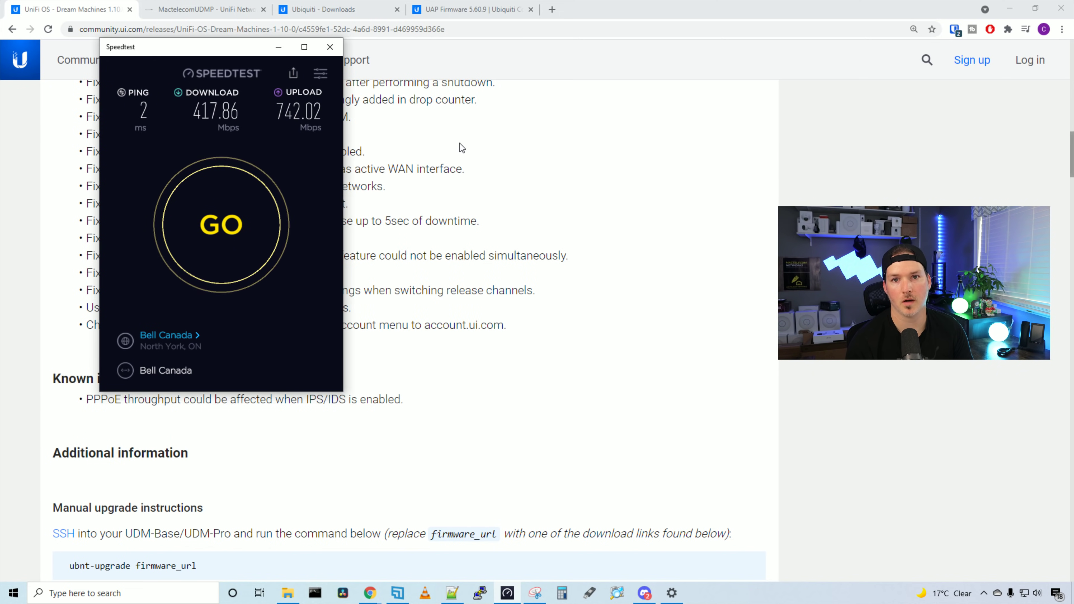
click(285, 206)
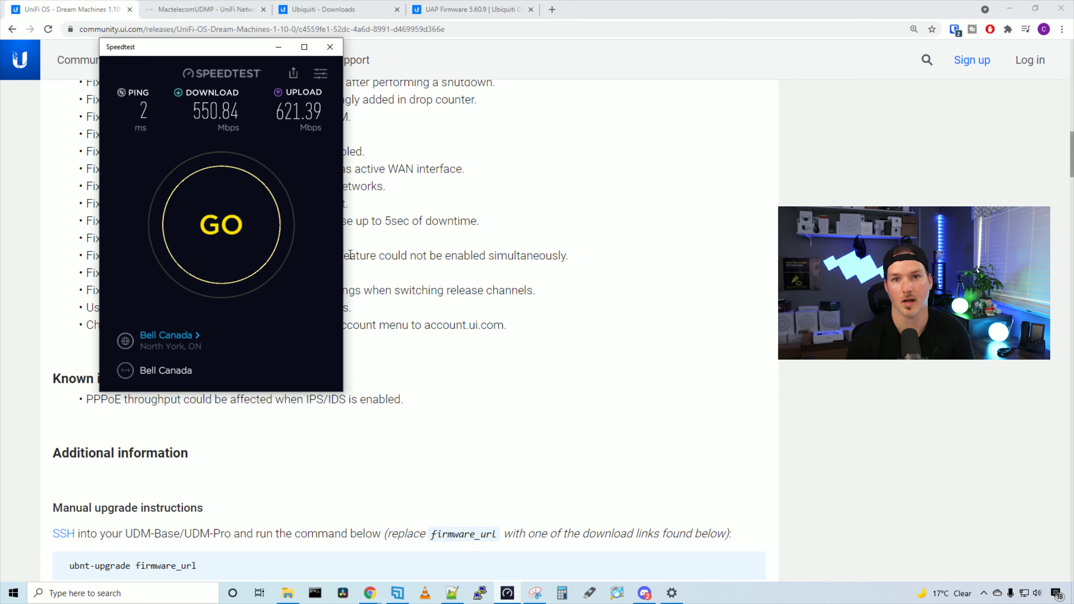
click(540, 113)
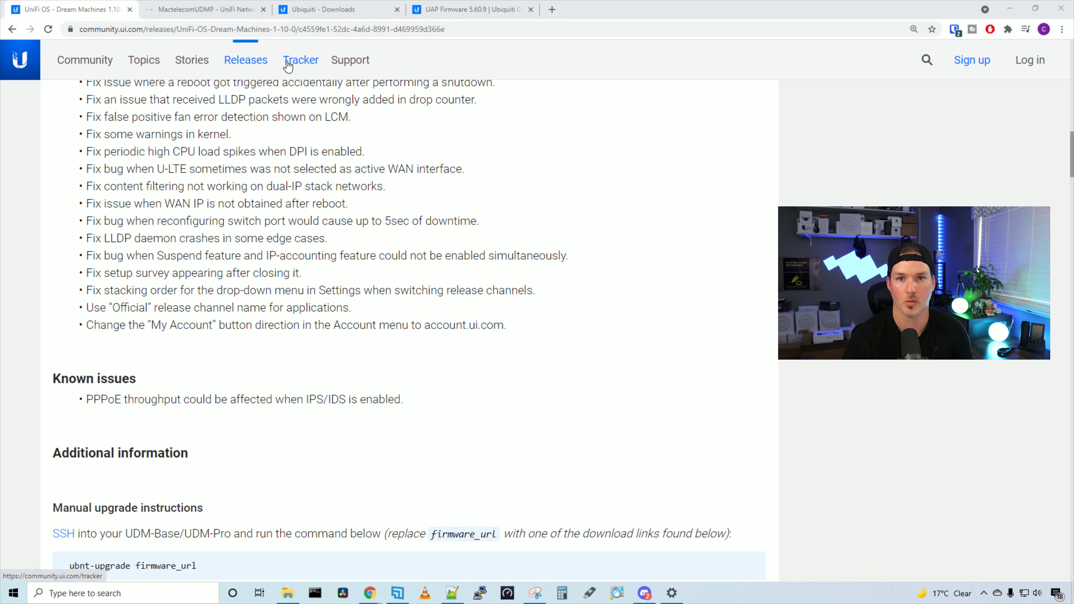
- Open the MactelecomUDMP console's System Settings and scroll Advanced down to Backup Configuration
click(205, 13)
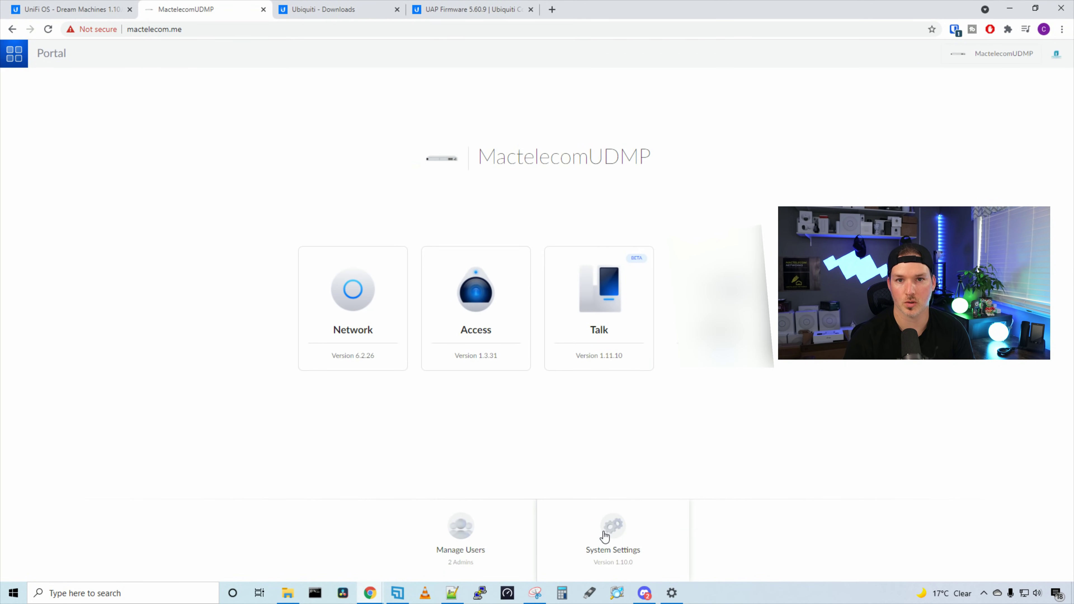
click(609, 536)
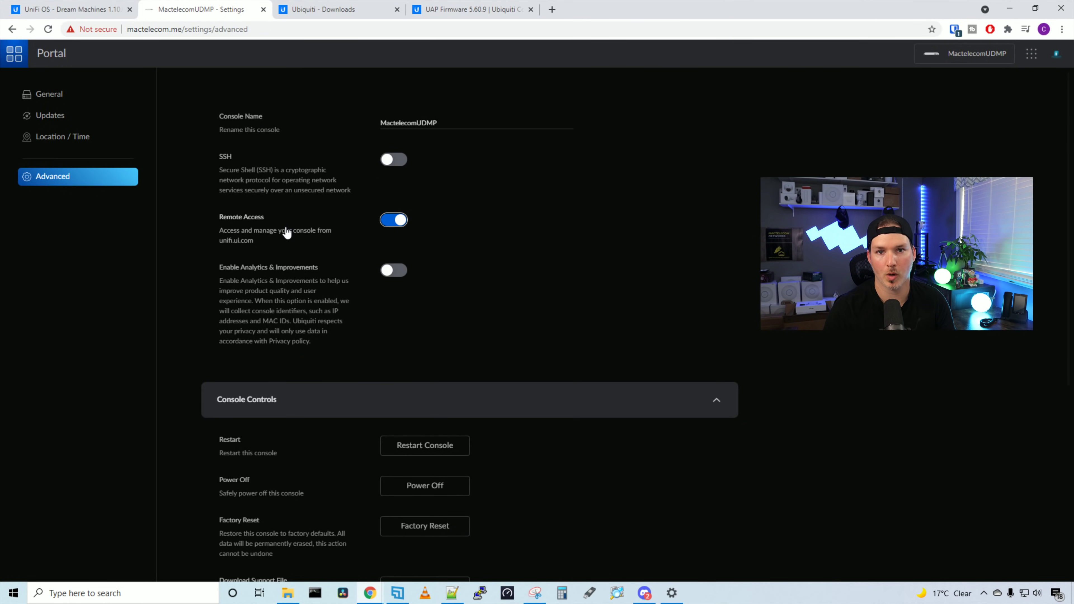
scroll(310, 312, down, 7)
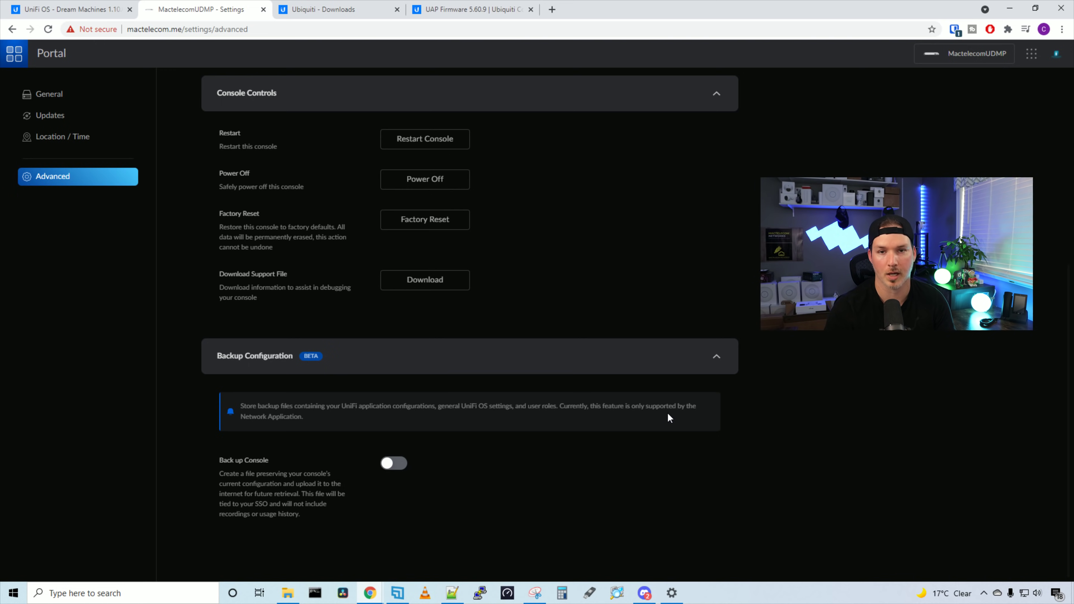
- Turn on Back up Console, generate the encryption key with the SSO password, and back up now
click(400, 465)
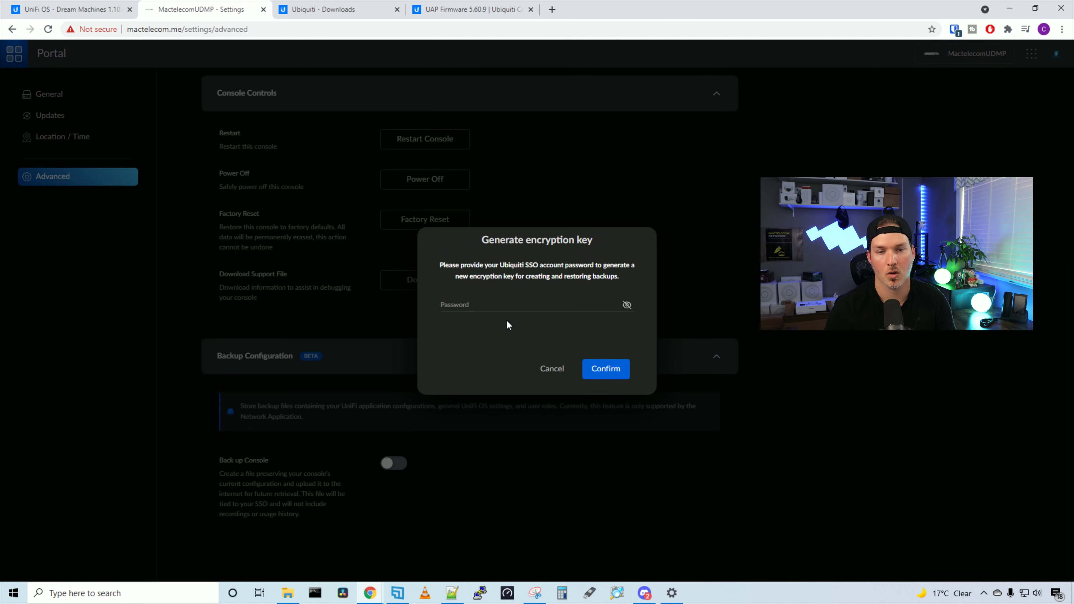
click(508, 304)
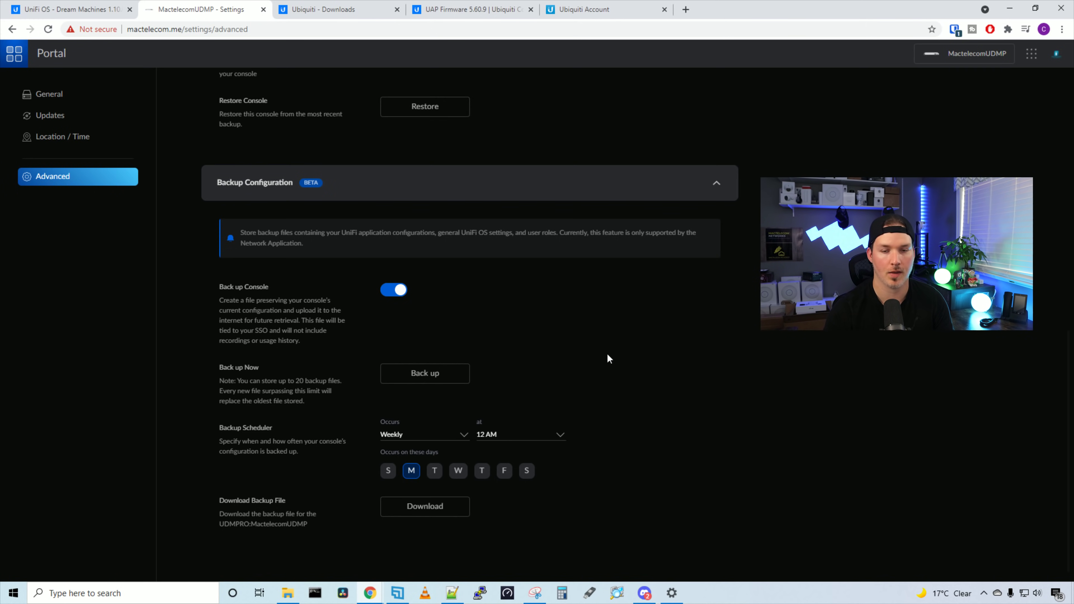
click(530, 469)
scroll(534, 470, down, 1)
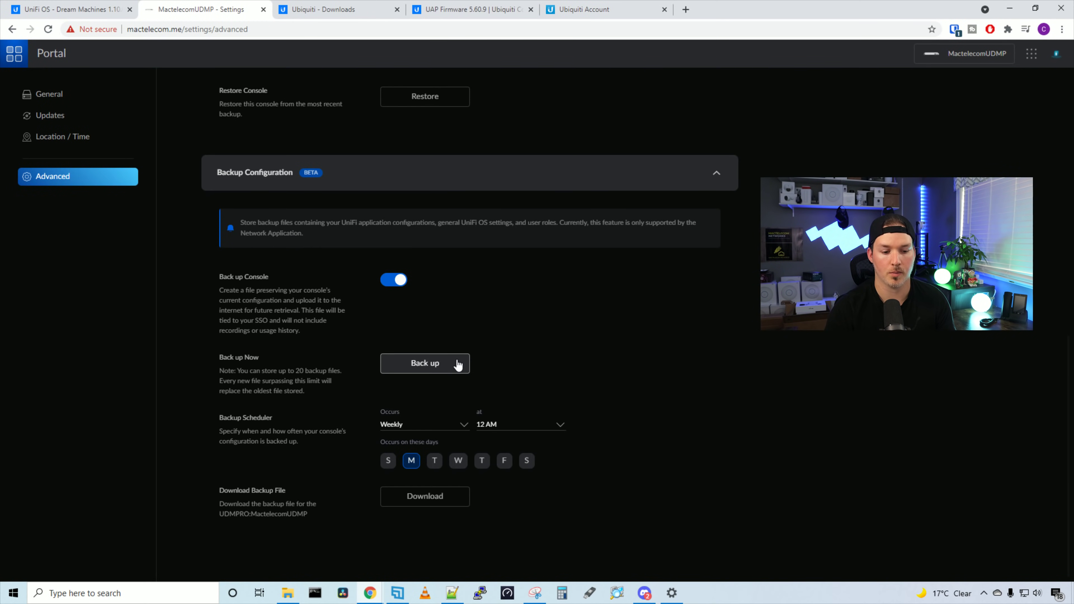
click(458, 364)
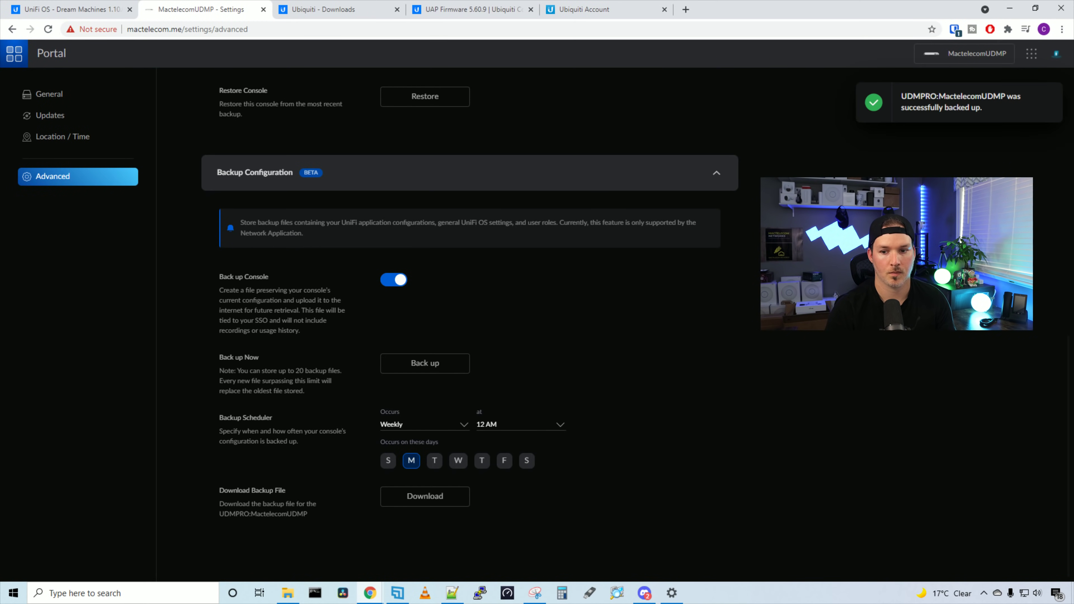